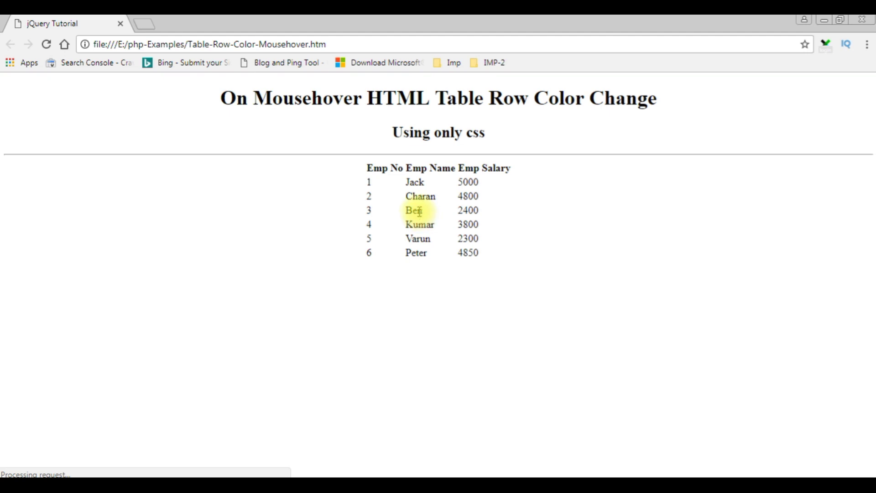
# Add an empty <style> block below the title line in the HTML head
pyautogui.hotkey('alt', 'Tab')
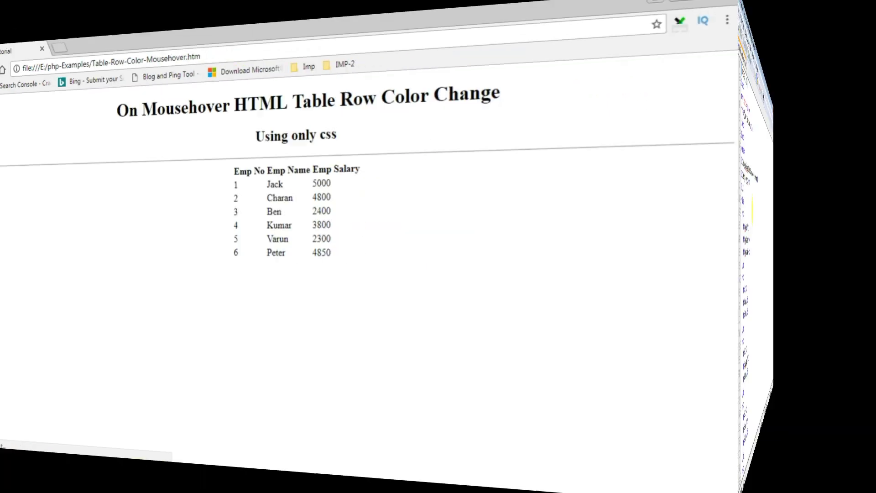
pyautogui.click(243, 117)
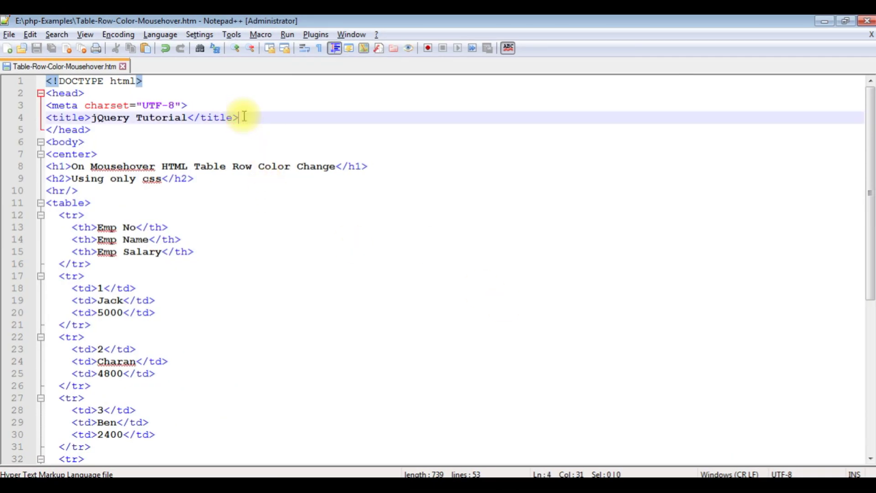
pyautogui.press('Return')
pyautogui.write('<')
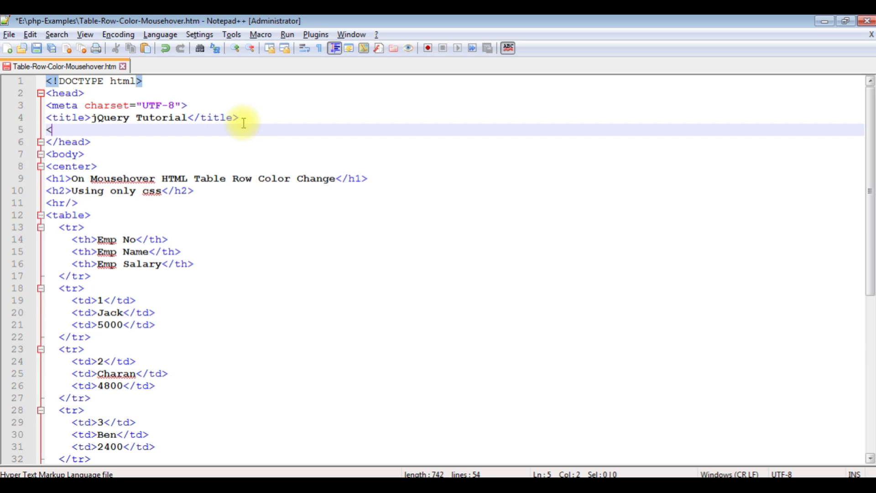
pyautogui.write('style>')
pyautogui.press('Return')
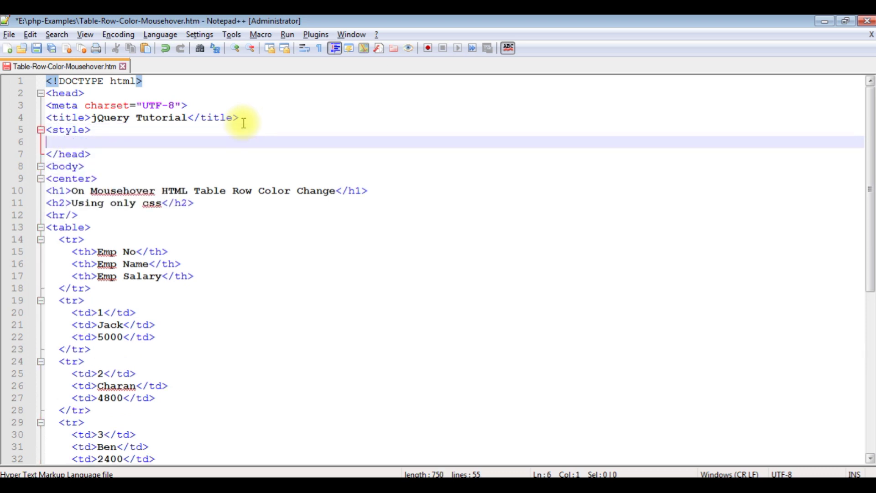
pyautogui.write('</style')
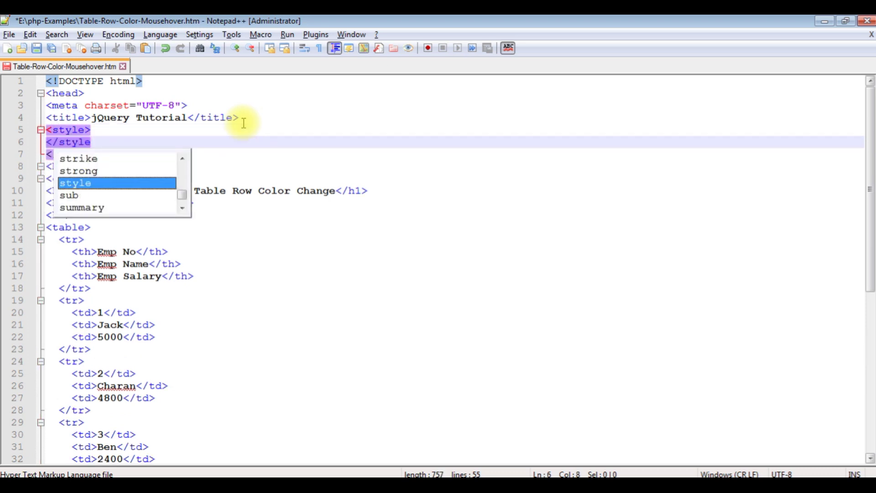
pyautogui.write('>')
pyautogui.press('Up')
pyautogui.press('End')
pyautogui.press('Return')
pyautogui.write('tr:hover ')
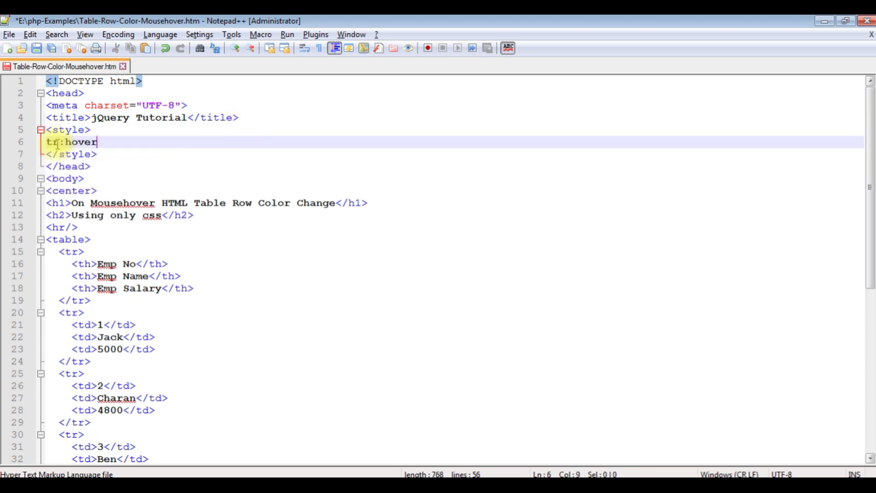
pyautogui.write('td')
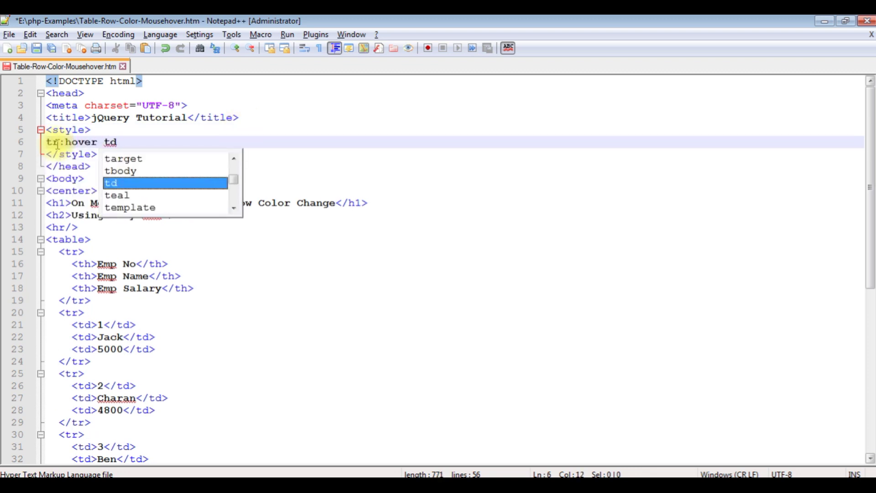
# Write a tr:hover td rule inside the style block with background-color red
pyautogui.press('Escape')
pyautogui.write('{')
pyautogui.press('Return')
pyautogui.write('}')
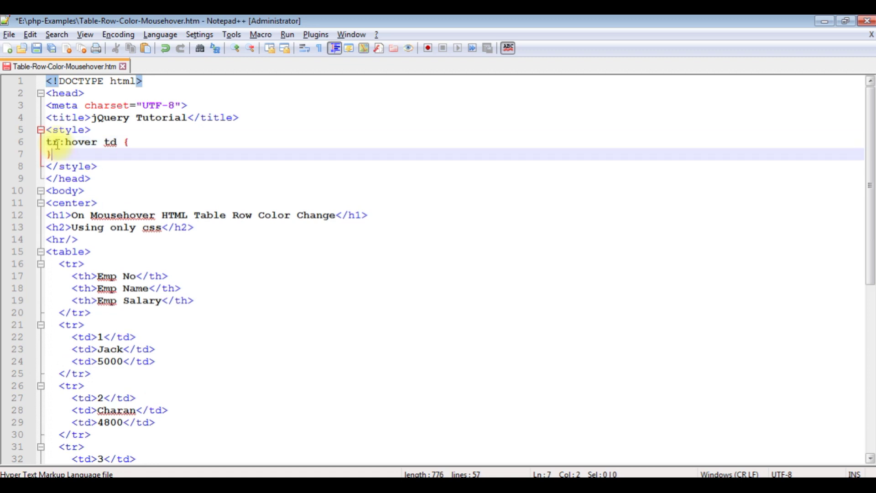
pyautogui.press('Left')
pyautogui.press('Return')
pyautogui.press('Up')
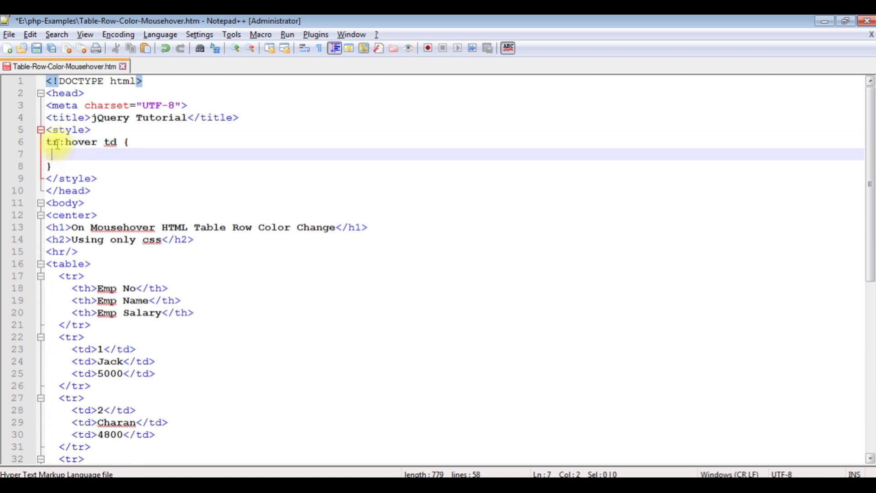
pyautogui.write('bac')
pyautogui.press('Down')
pyautogui.press('Down')
pyautogui.press('Return')
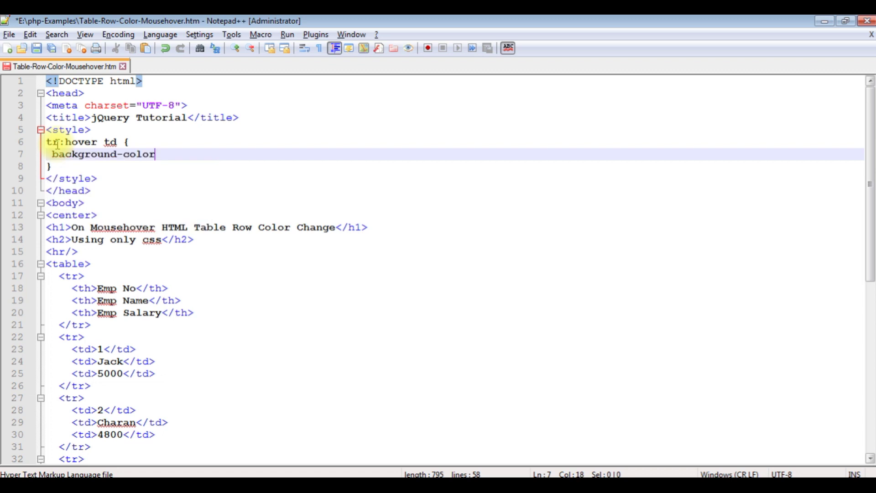
pyautogui.write(':')
pyautogui.write('red')
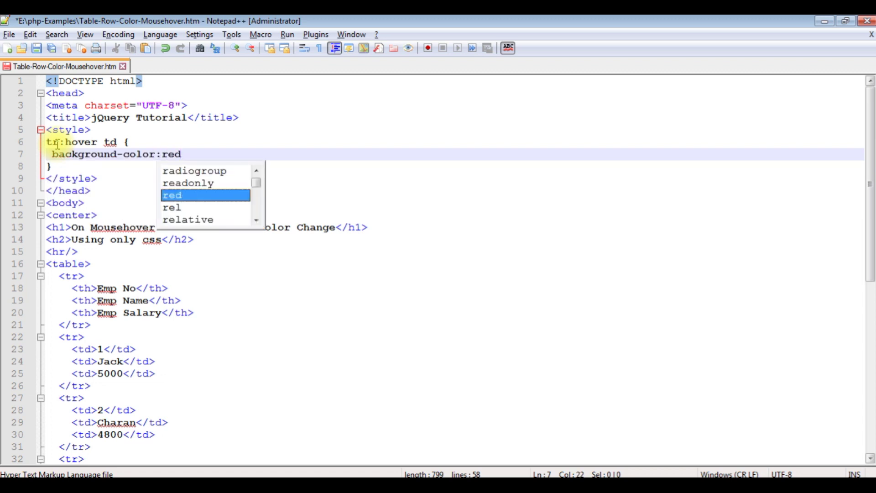
pyautogui.write(';')
# Add color:white to the hover rule and save the page
pyautogui.press('Return')
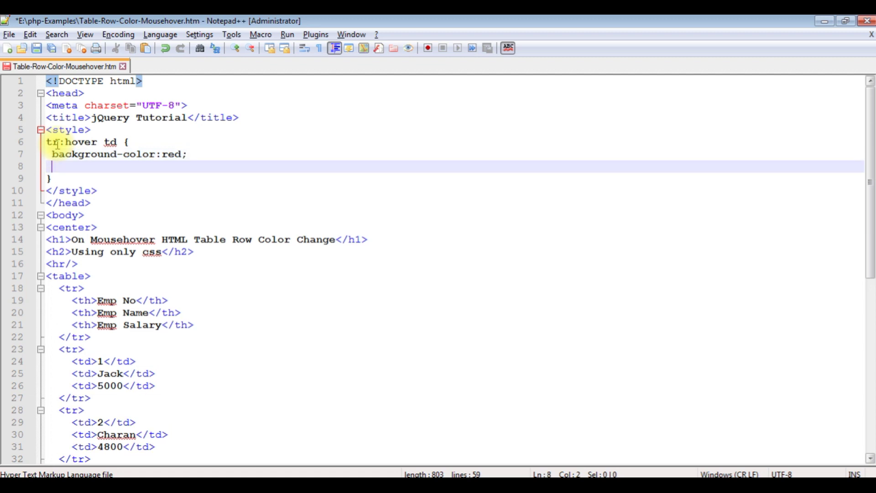
pyautogui.hotkey('ctrl', 'space')
pyautogui.write('color')
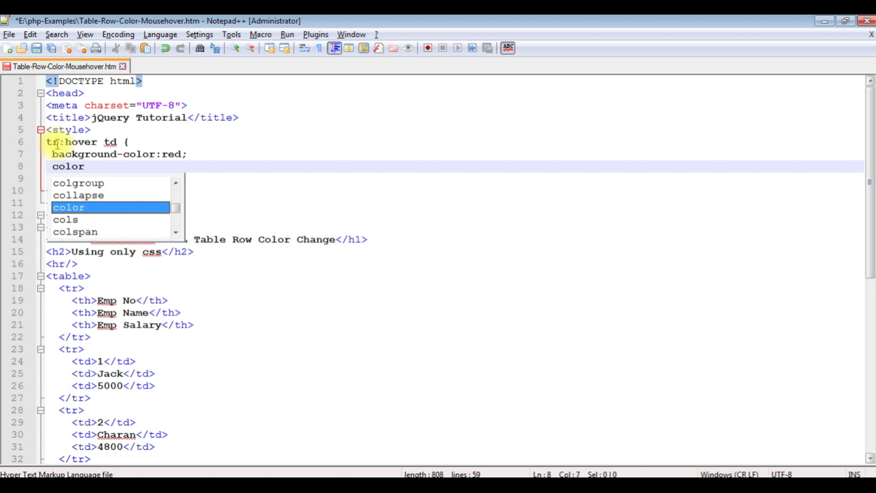
pyautogui.write(':white;')
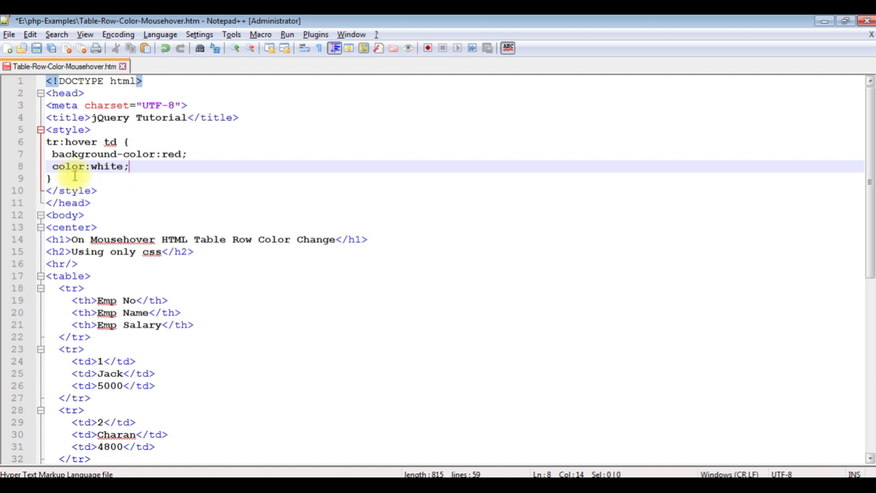
pyautogui.click(37, 48)
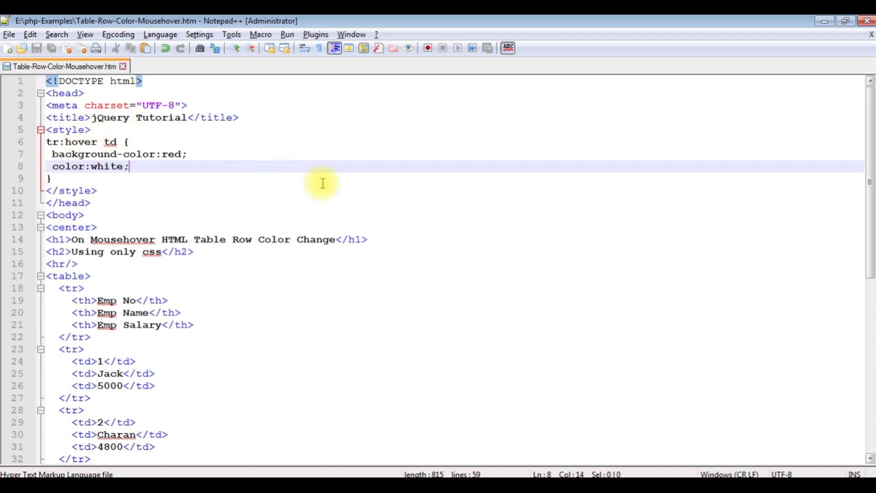
pyautogui.hotkey('alt', 'Tab')
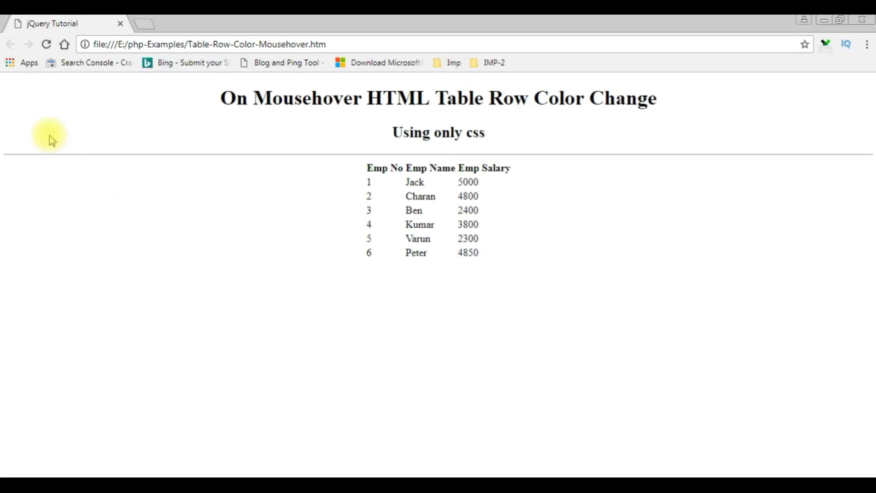
# Reload the employee table page in Chrome to apply the new hover style
pyautogui.click(47, 45)
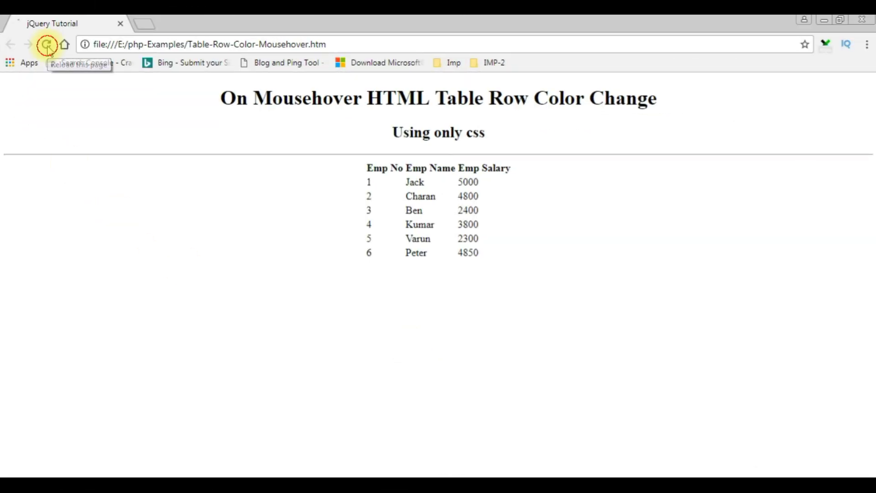